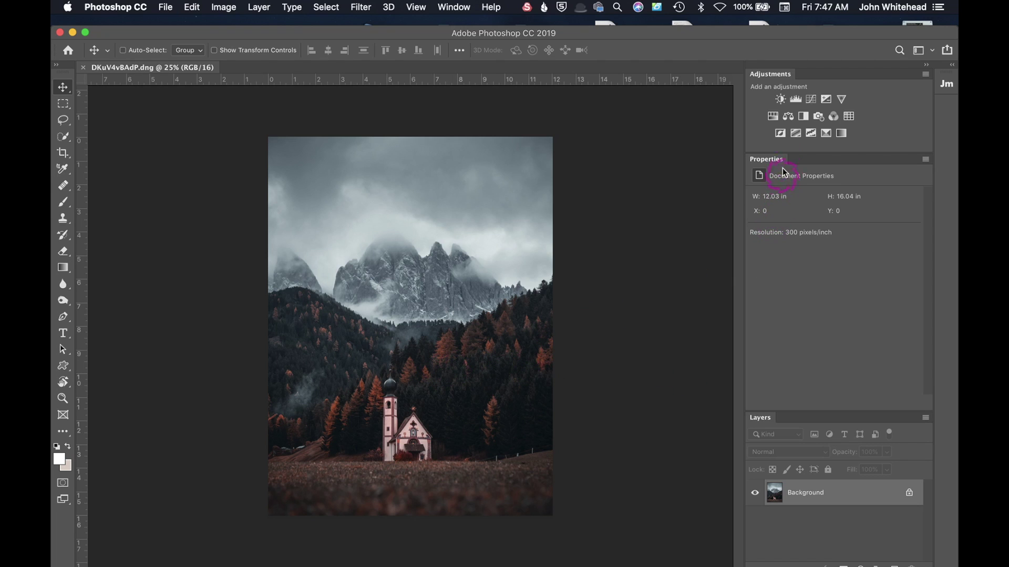
Step: Add a Black & White adjustment layer and set Reds to 75, Yellows to 91 and Greens to 77
click(806, 120)
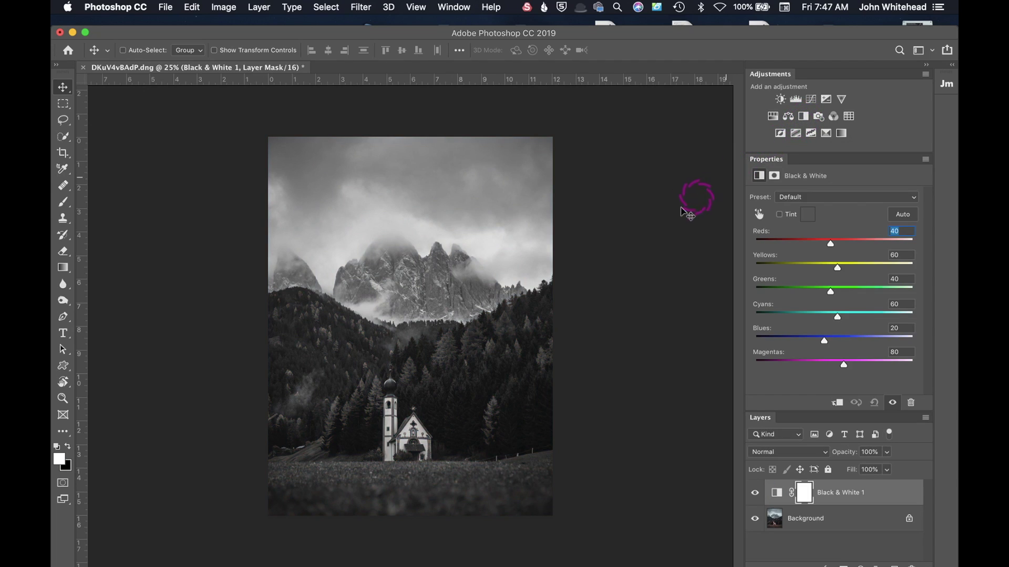
drag(830, 245, 845, 271)
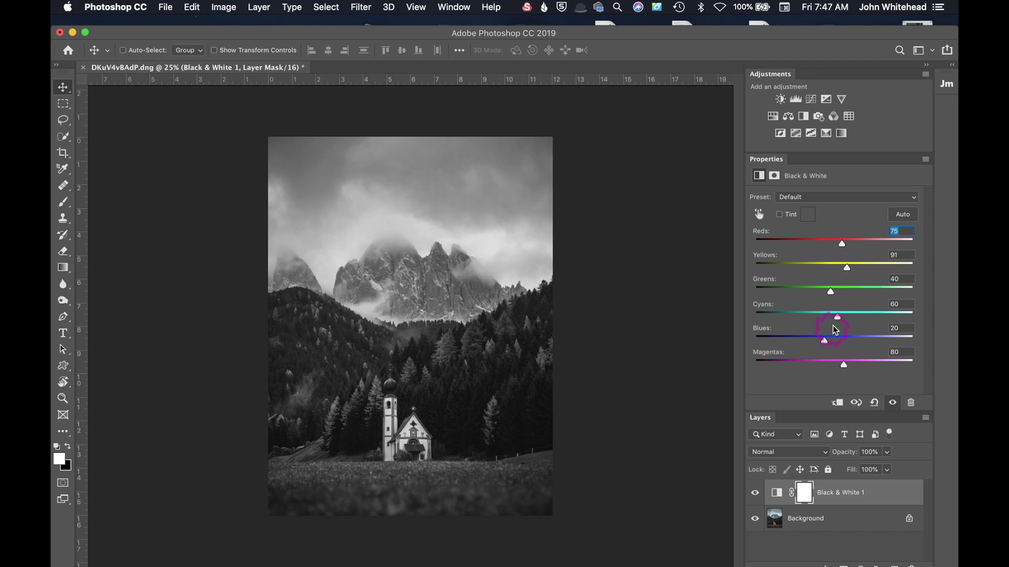
drag(857, 294, 841, 292)
Step: Invert the Black & White layer's mask to black, and invert it back to white
key(super+i)
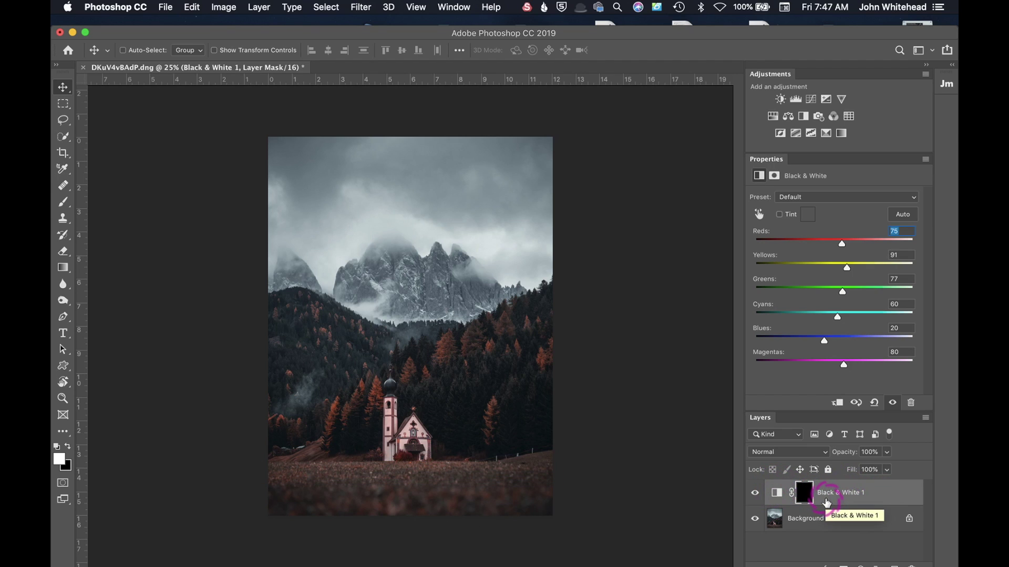
key(super+i)
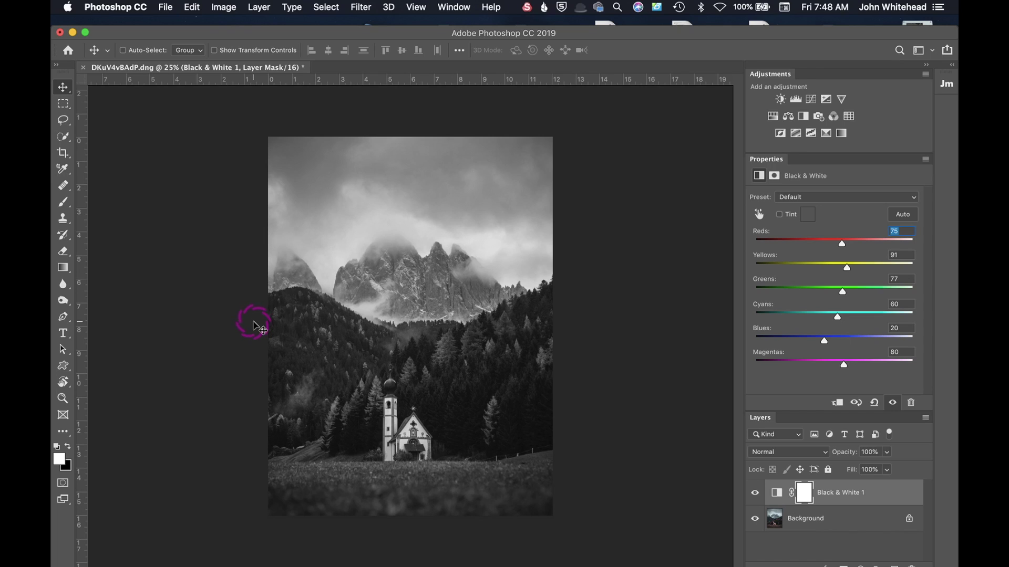
Step: Lasso the forested hillside right of the church with a 55 px feather and brighten it with a Curves adjustment, input 121 and output 145
click(63, 121)
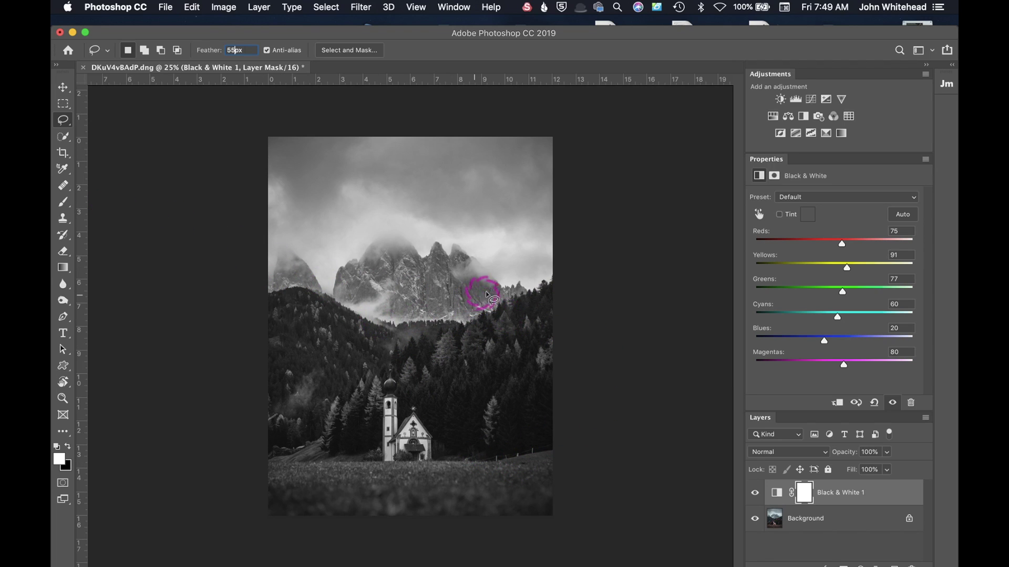
mouse_move(552, 284)
mouse_down()
mouse_move(447, 326)
mouse_move(413, 328)
mouse_move(412, 371)
mouse_move(440, 456)
mouse_move(572, 446)
mouse_move(591, 410)
mouse_move(595, 284)
mouse_up()
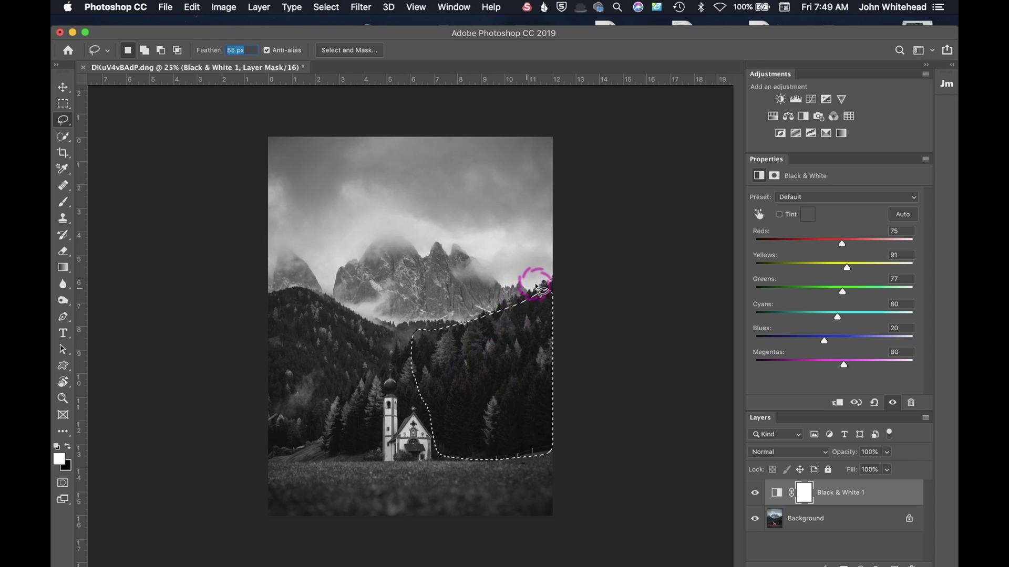
mouse_move(555, 277)
mouse_down()
mouse_move(490, 269)
mouse_move(436, 295)
mouse_move(425, 324)
mouse_up()
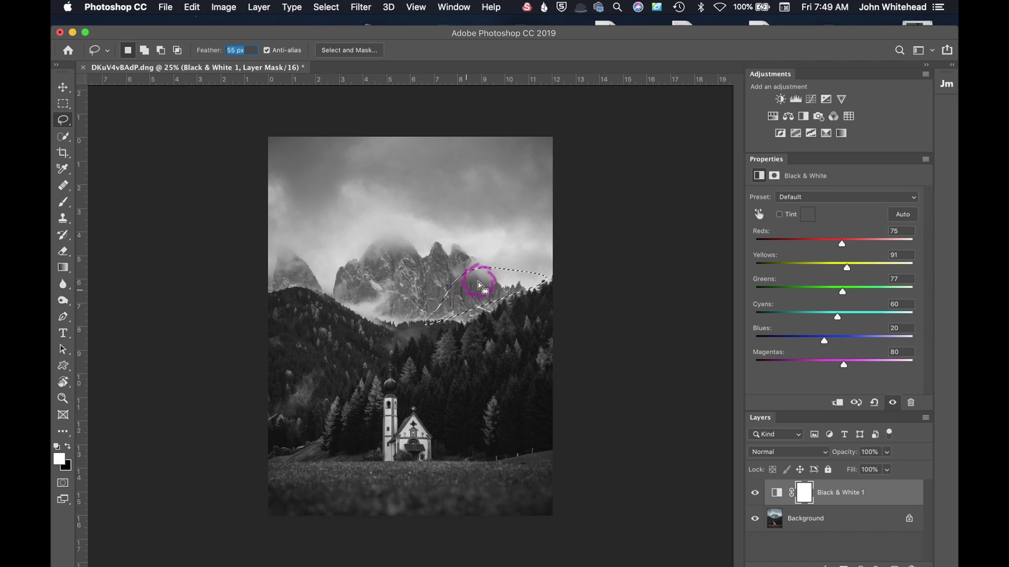
mouse_move(575, 276)
mouse_down()
mouse_move(415, 345)
mouse_move(440, 461)
mouse_move(556, 451)
mouse_move(626, 388)
mouse_move(604, 288)
mouse_up()
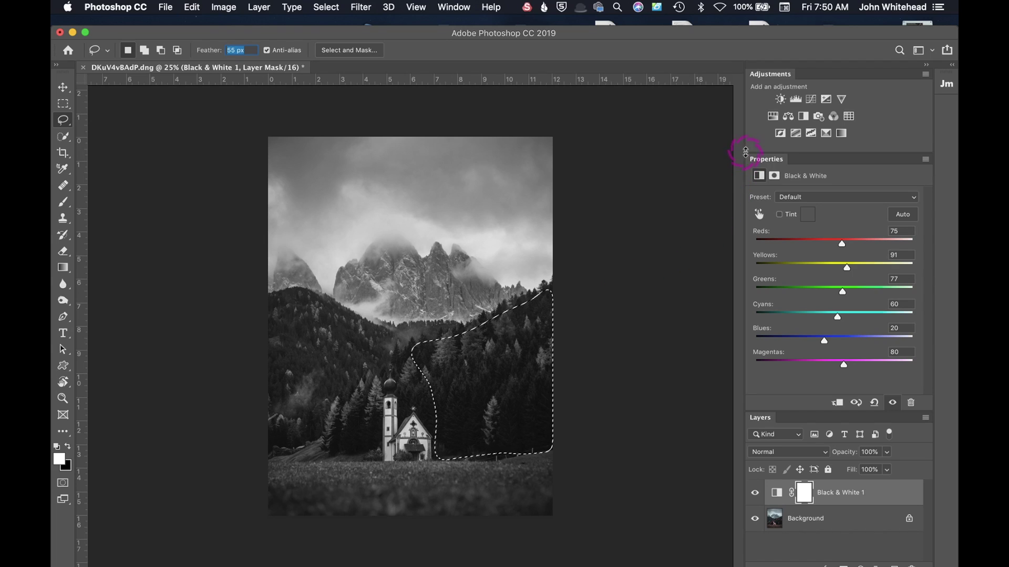
click(811, 100)
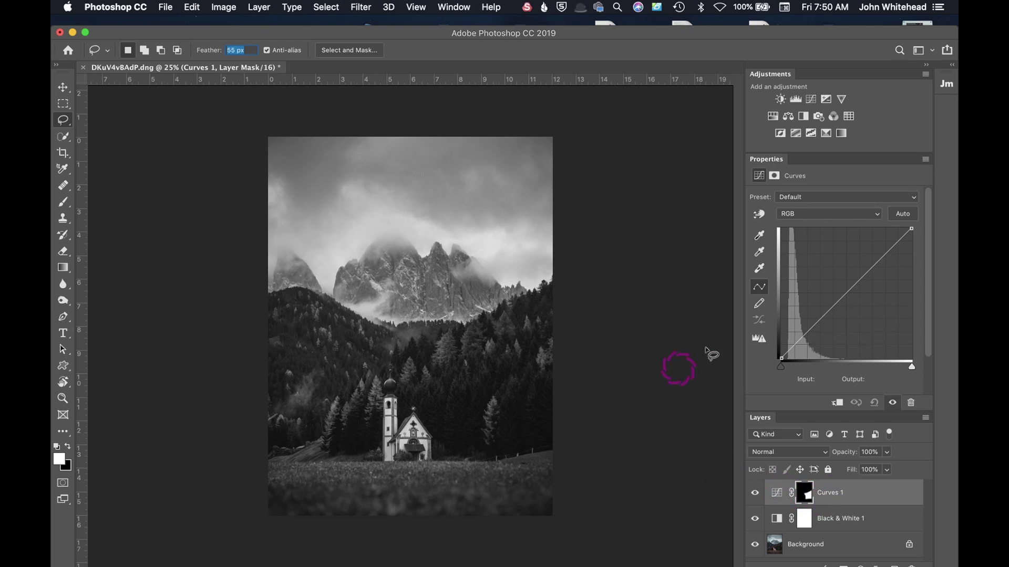
drag(852, 293, 843, 284)
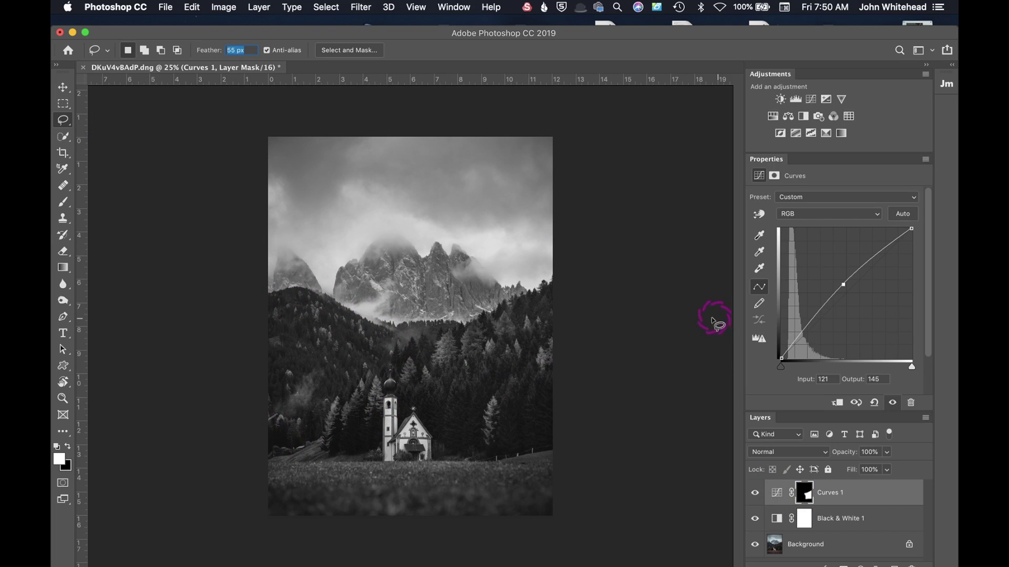
Step: Add a second Curves adjustment with a midtone point at input 127 and output 147, and select its mask
click(812, 102)
drag(852, 285, 845, 283)
click(805, 491)
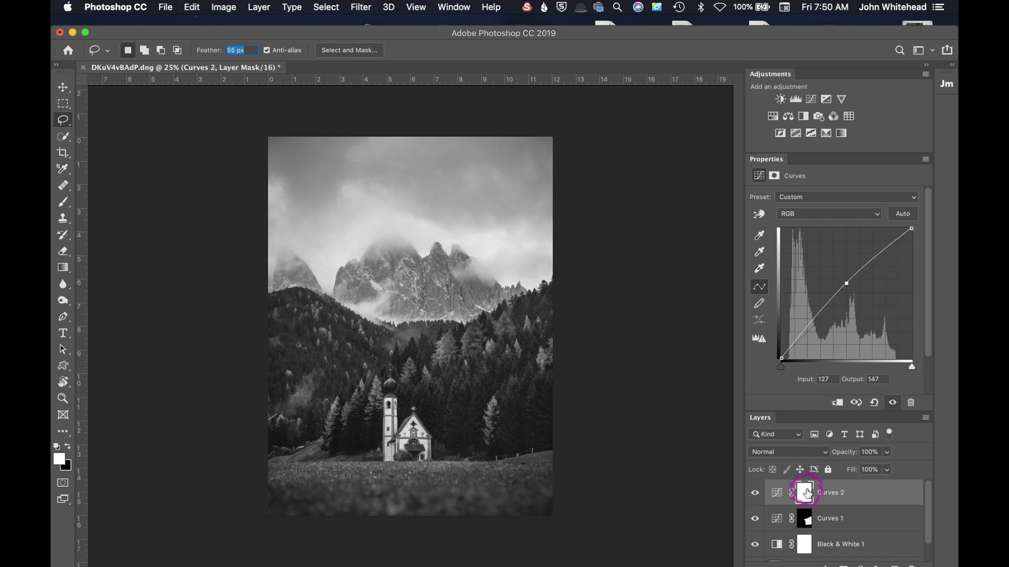
Step: Paint the Curves 2 mask black with a 1000 px brush, leaving only the hillside left of the church brightened
drag(462, 411, 428, 413)
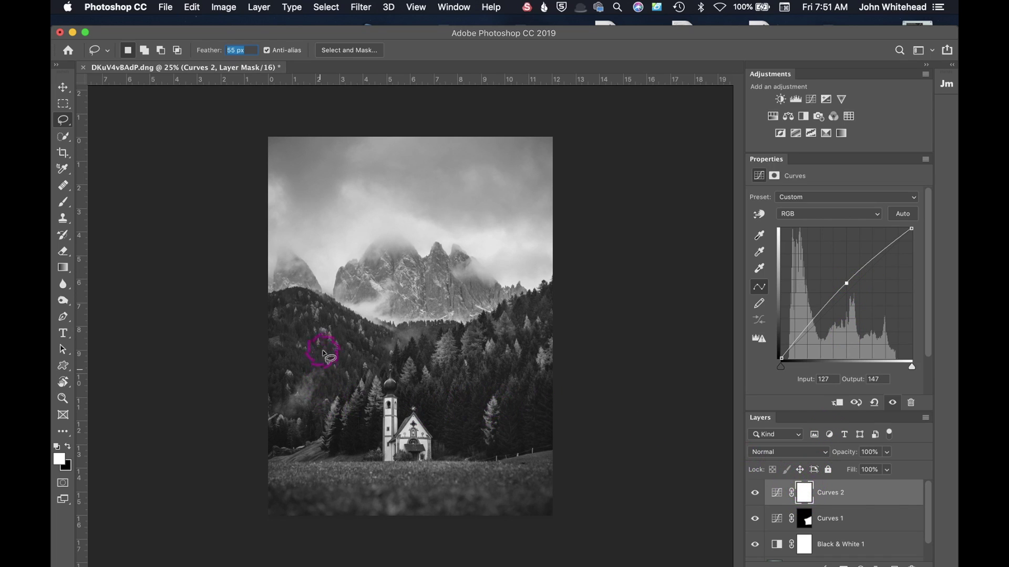
mouse_move(271, 376)
mouse_down()
mouse_move(342, 424)
mouse_move(342, 370)
mouse_up()
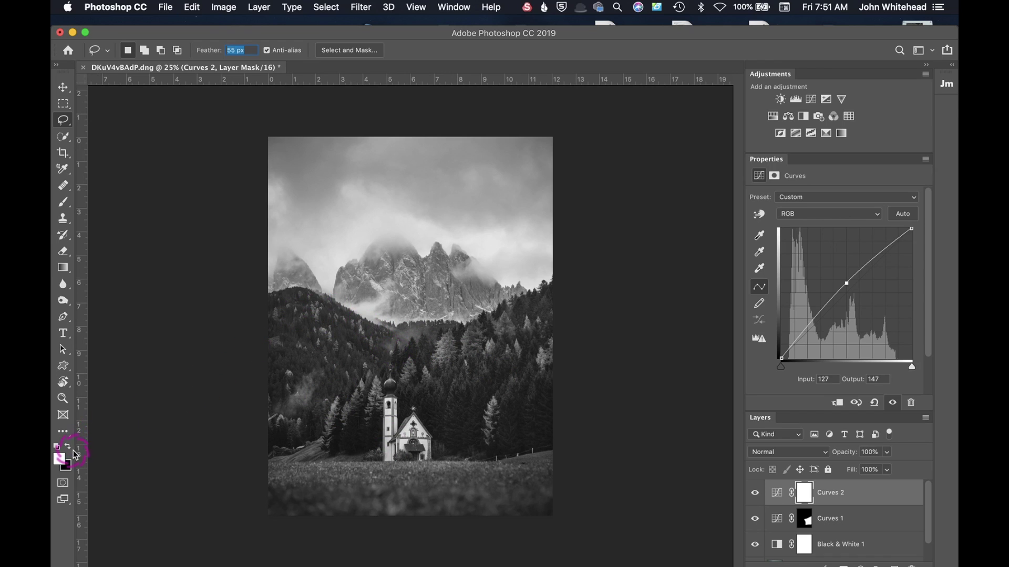
click(70, 203)
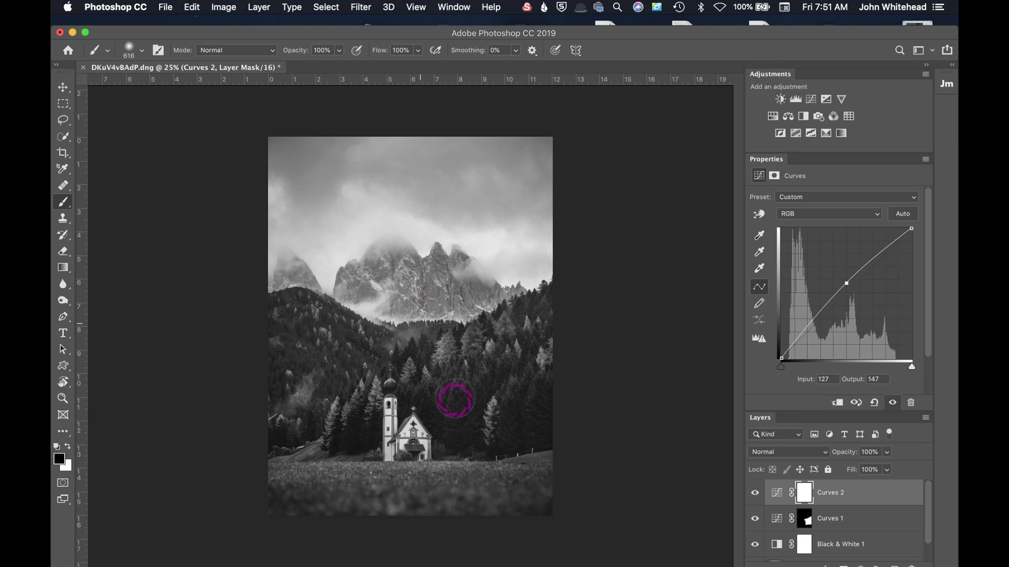
key(bracketright)
key(bracketright)
key(bracketright)
key(bracketright)
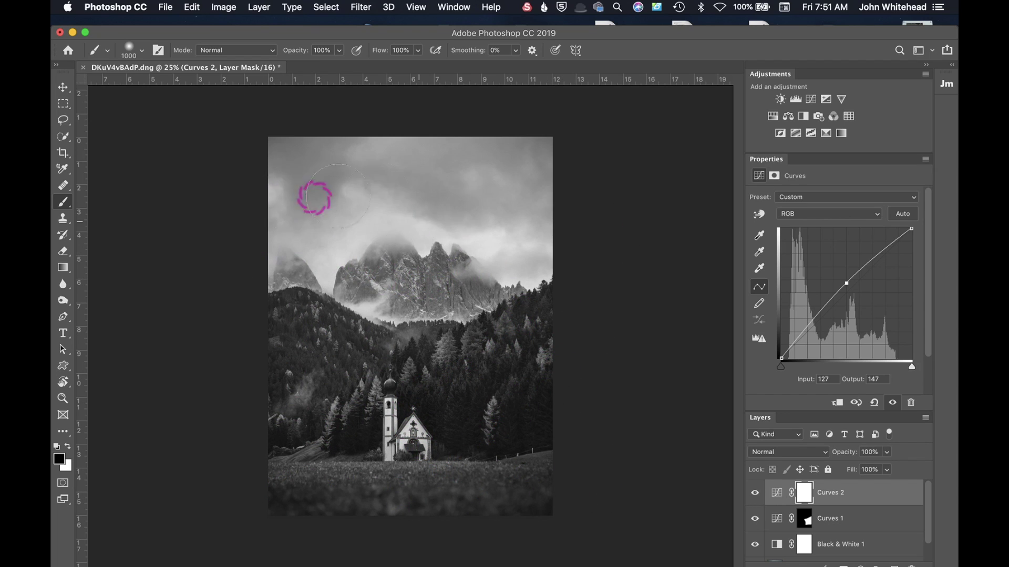
mouse_move(412, 203)
mouse_down()
mouse_move(435, 278)
mouse_move(459, 278)
mouse_move(410, 283)
mouse_move(318, 246)
mouse_up()
drag(806, 514, 796, 500)
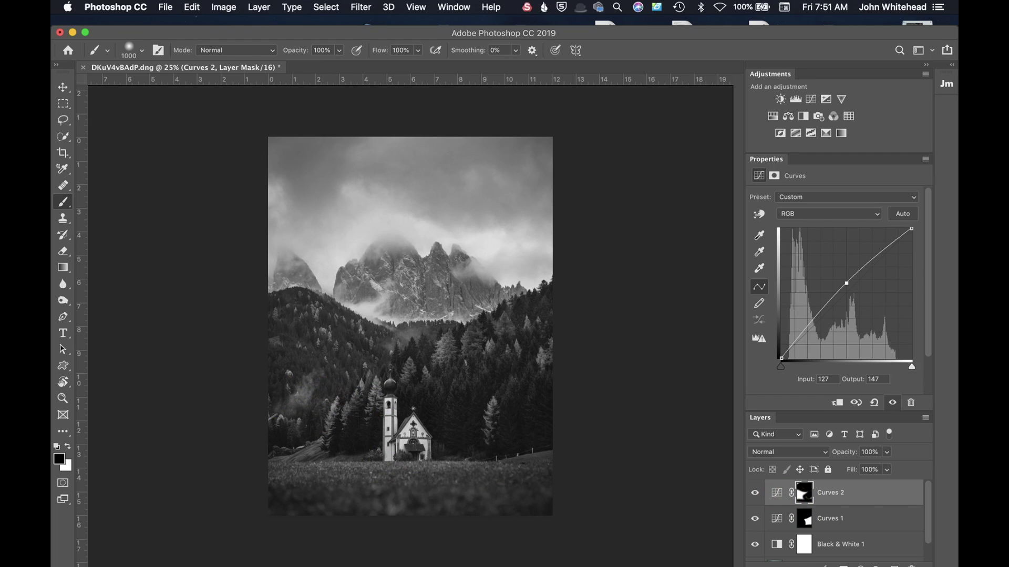
Step: Fill the Curves 2 mask with white and delete the mask from the layer
key(super+BackSpace)
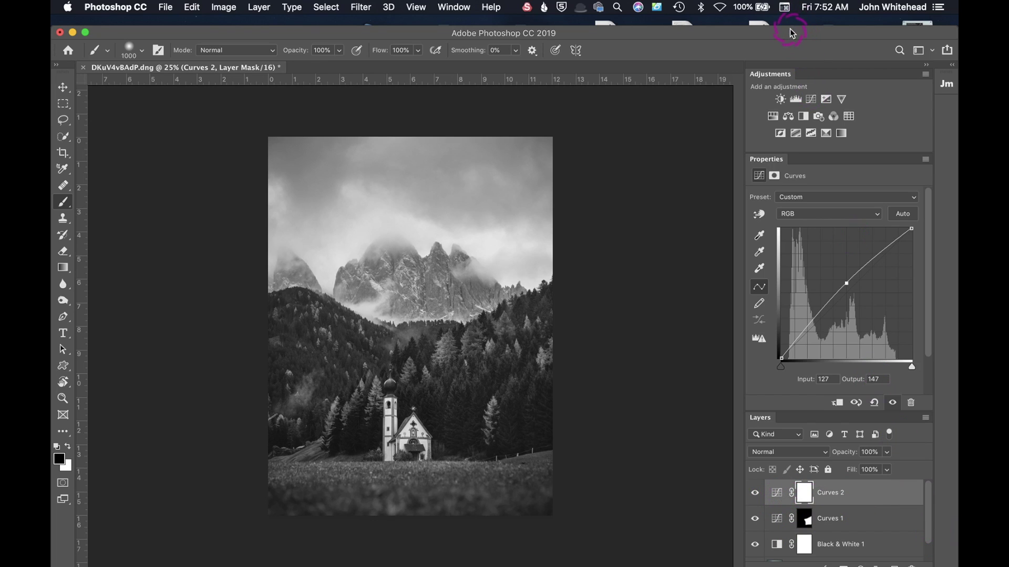
drag(789, 30, 792, 13)
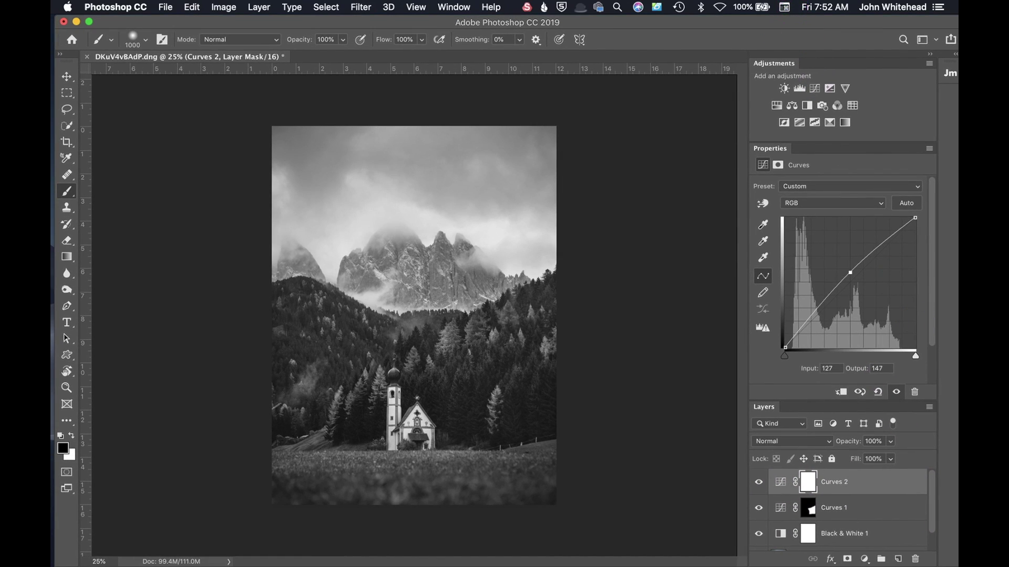
click(918, 558)
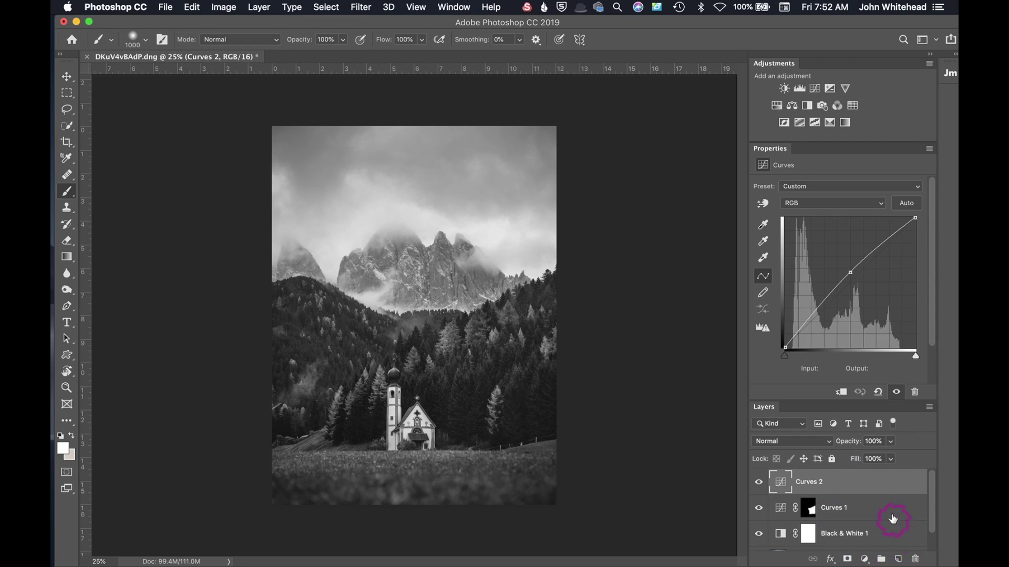
Step: Add a Curves adjustment with input 123 and output 138, invert its mask and paint white over the left hillside and lower right areas
click(822, 90)
drag(844, 282, 847, 277)
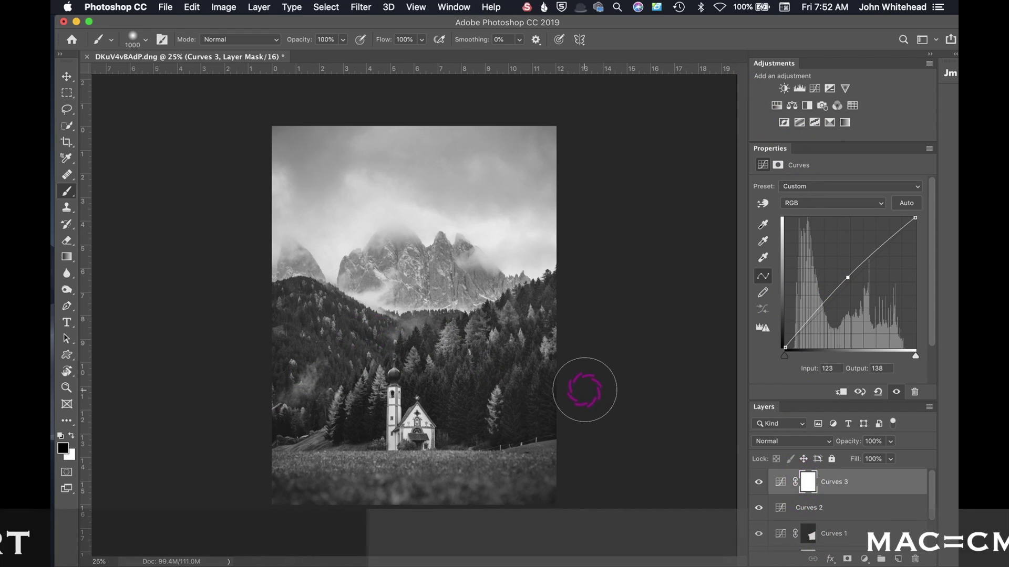
key(super+i)
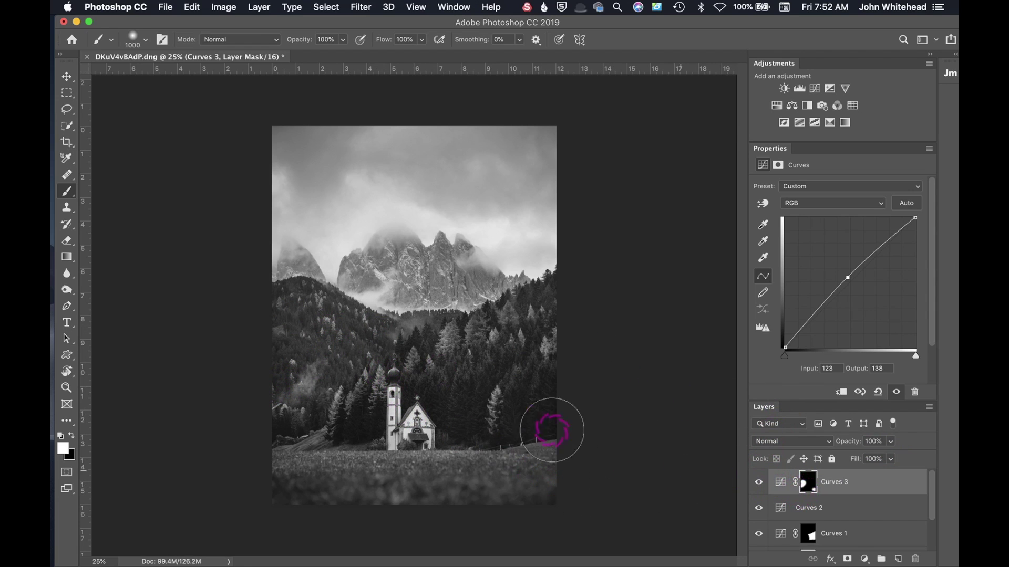
Step: Display the Curves 3 mask on its own, paint the gap at the image's left edge white, and return to the image
alt+click(810, 486)
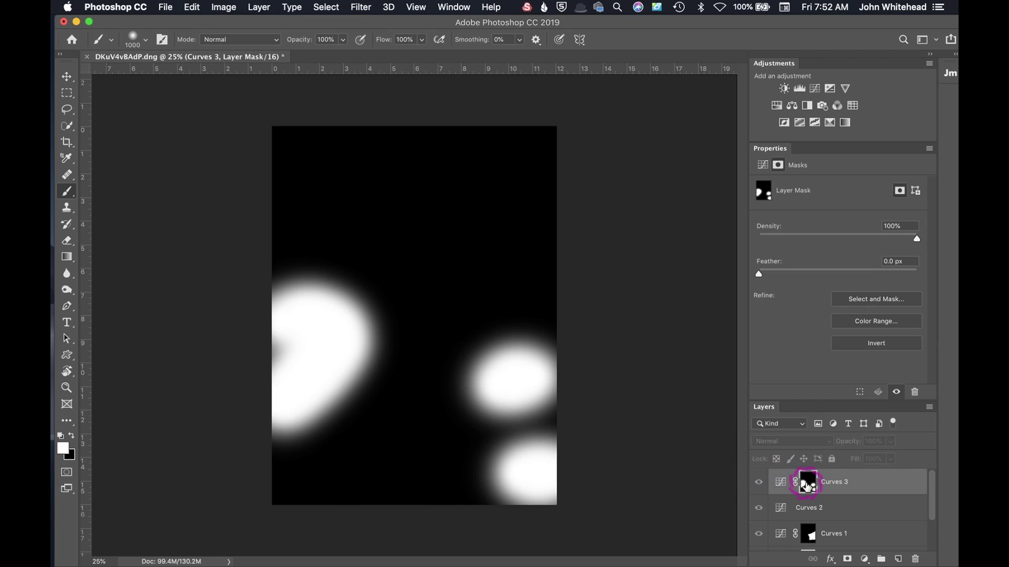
mouse_move(273, 338)
mouse_down()
mouse_move(351, 351)
mouse_move(301, 338)
mouse_move(302, 314)
mouse_move(285, 352)
mouse_up()
alt+click(809, 481)
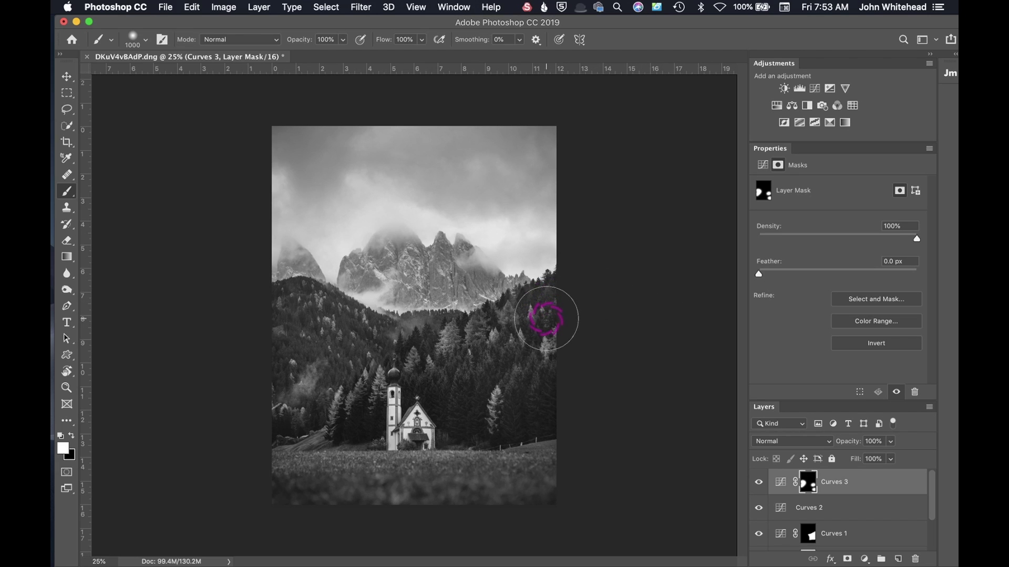
Step: Lasso the mountain peaks and the forest below with a 55 px feather and add a Curves adjustment masked to that selection
click(66, 109)
mouse_move(354, 205)
mouse_down()
mouse_move(312, 291)
mouse_move(493, 352)
mouse_move(362, 216)
mouse_up()
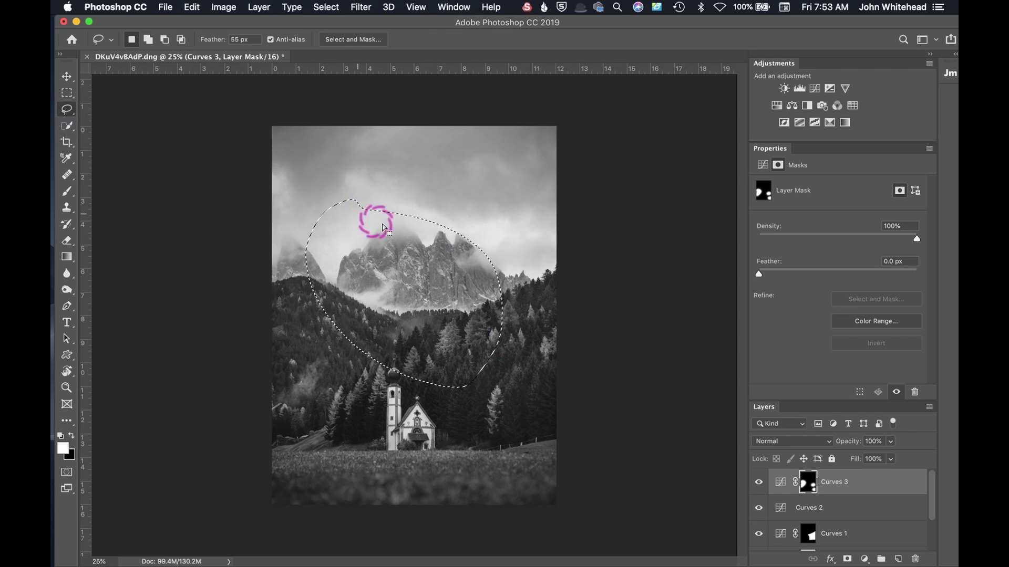
click(816, 91)
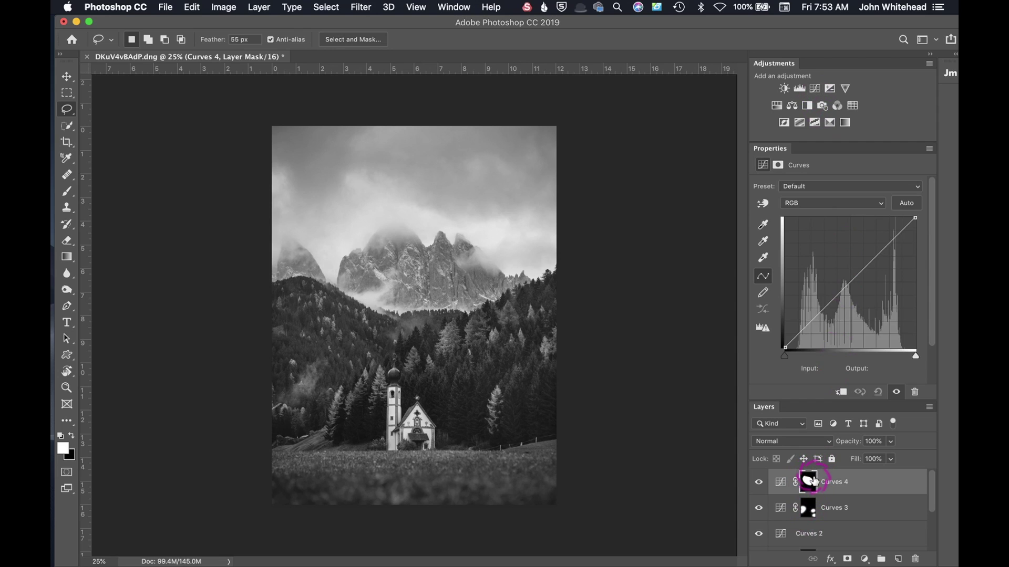
Step: Add another Curves adjustment with input 117 and output 128, and paint its mask black over the sky and mountains with a 1000 px brush
click(814, 90)
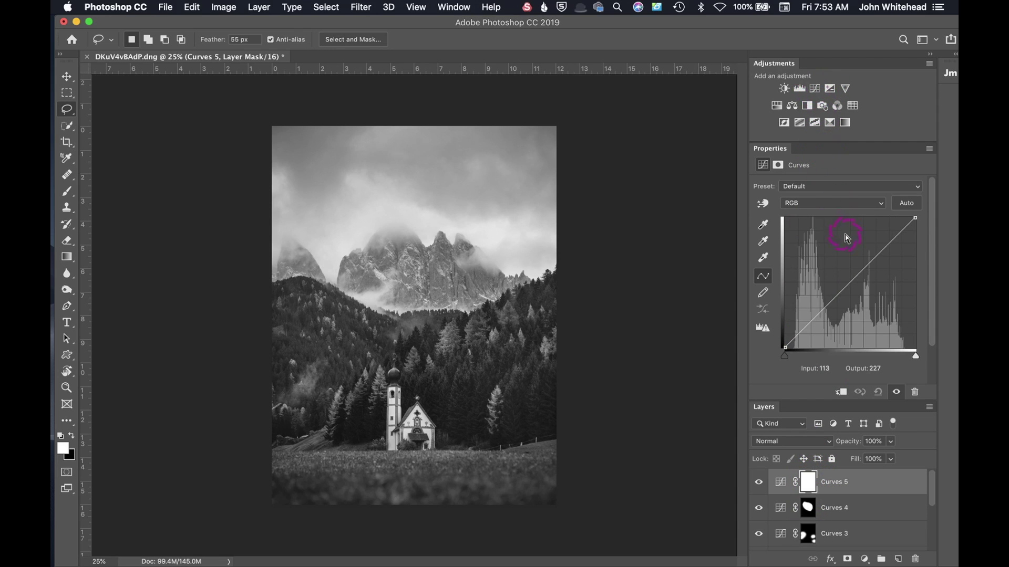
click(844, 283)
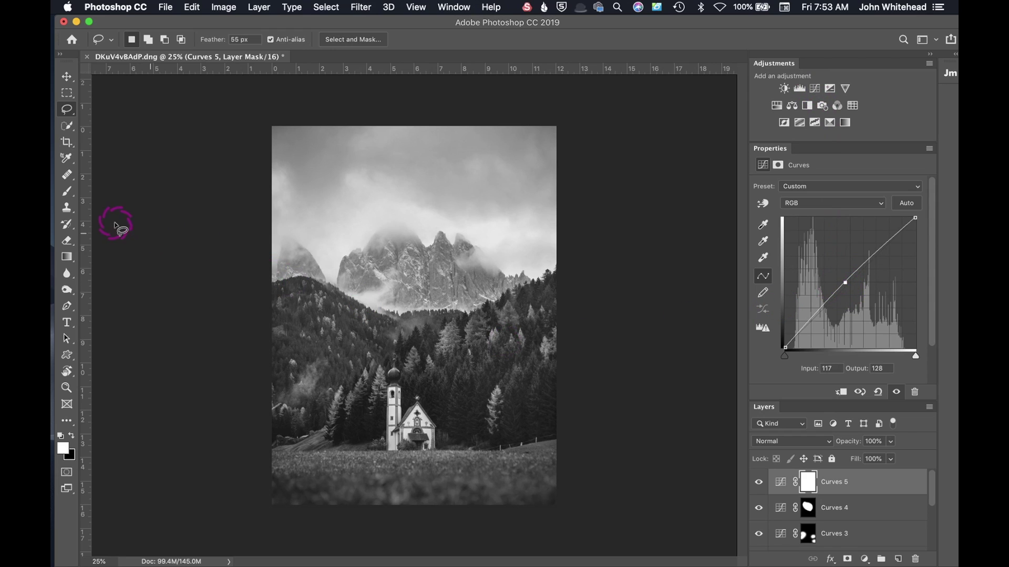
click(72, 192)
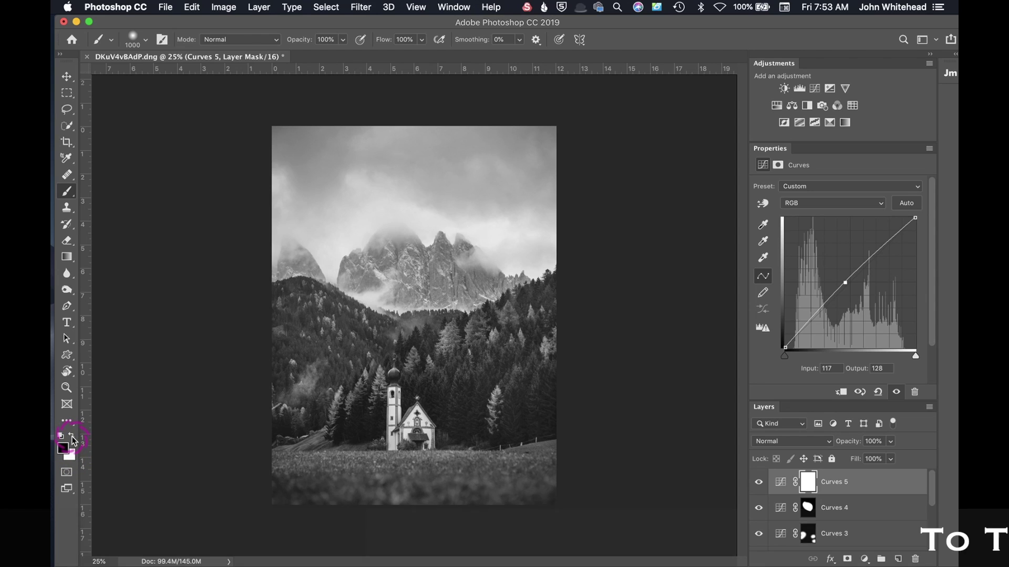
key(x)
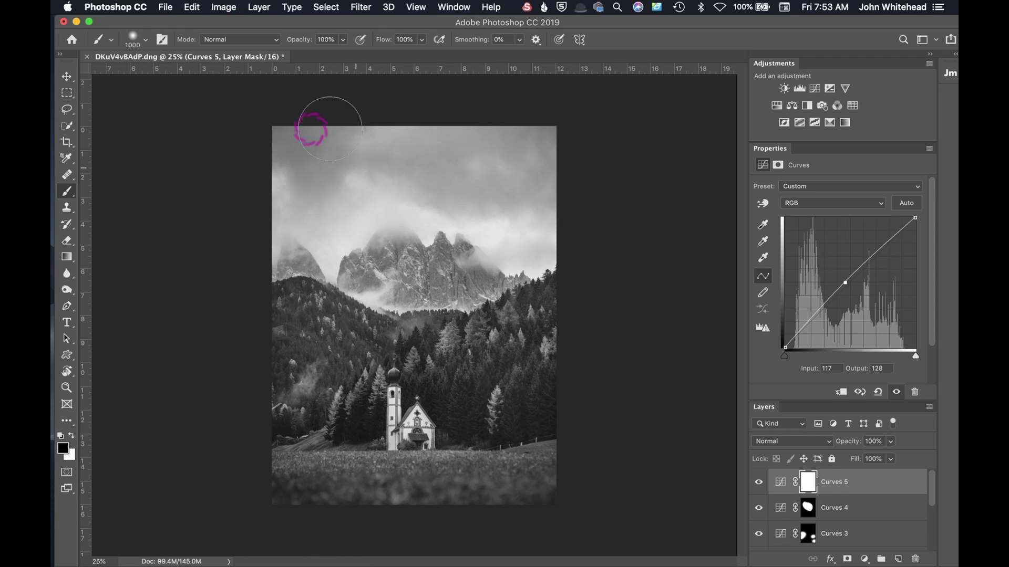
key(super+i)
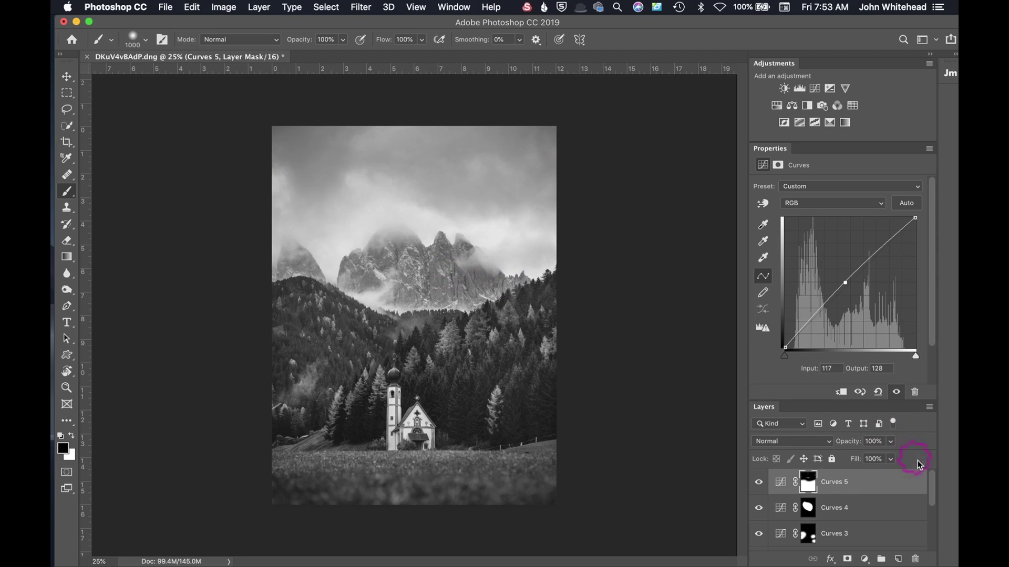